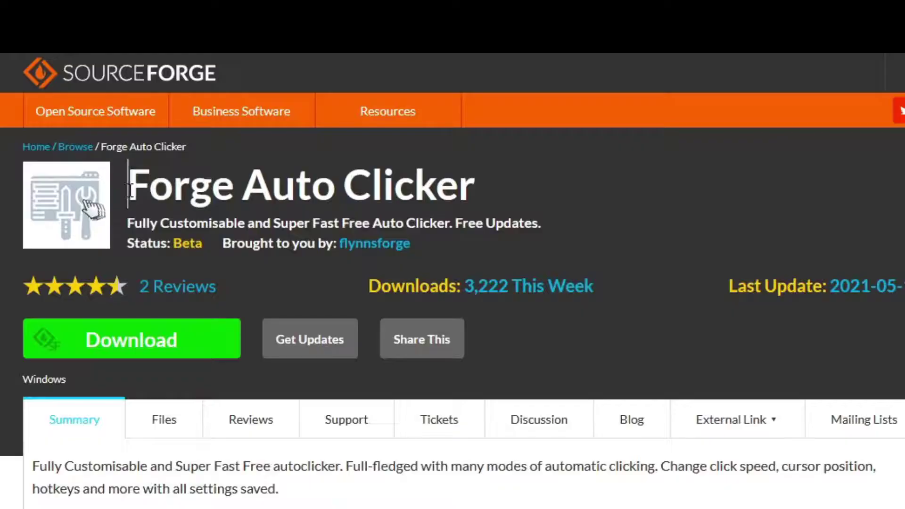
- On the Forge Auto Clicker SourceForge project page, highlight and deselect the project title
drag(183, 127, 385, 136)
click(380, 137)
drag(128, 185, 519, 205)
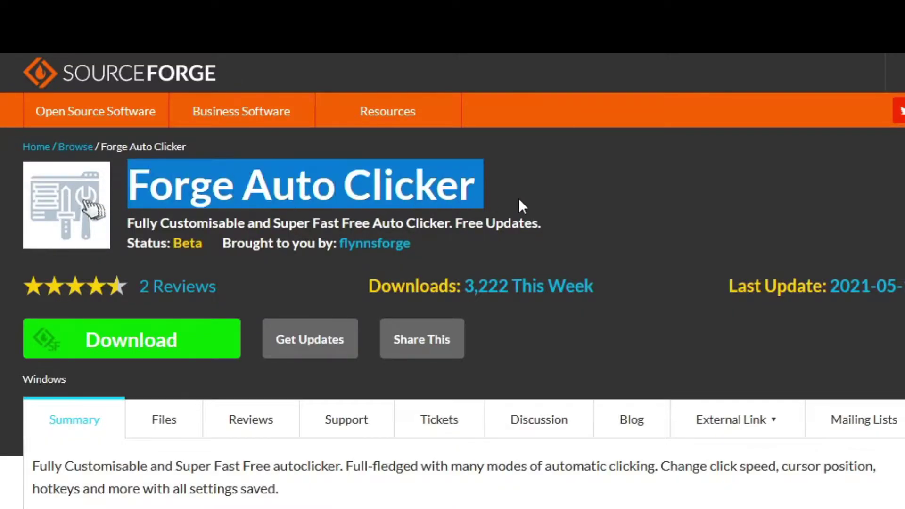
click(519, 204)
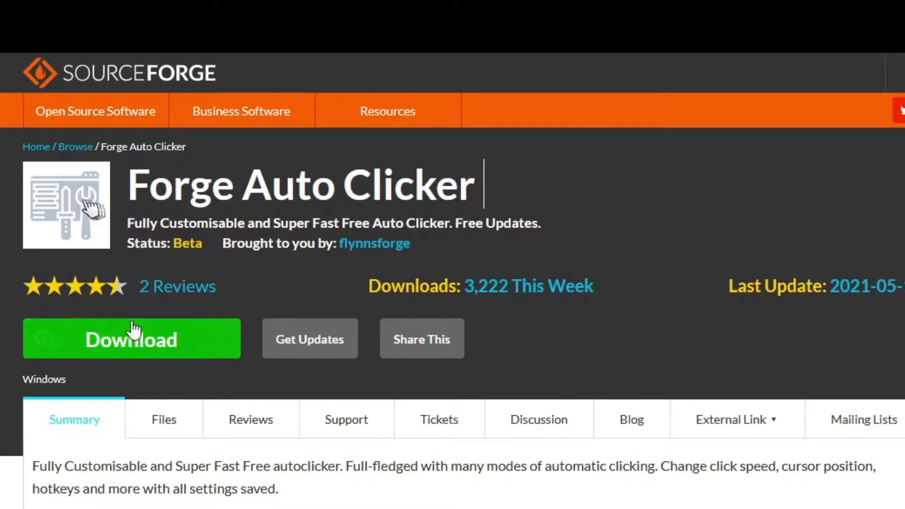
- Download ForgeAutoClickerSetup.zip with Save File and open it from the downloads panel
click(131, 336)
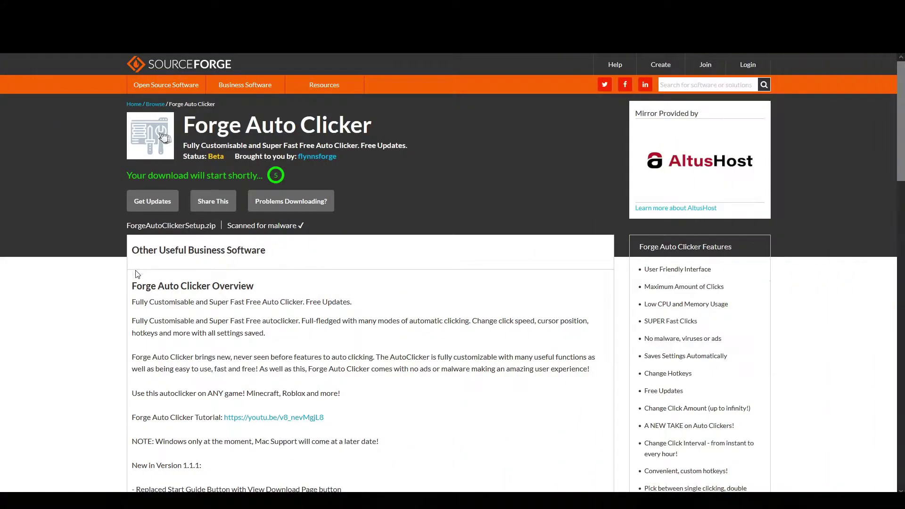
drag(293, 202, 307, 179)
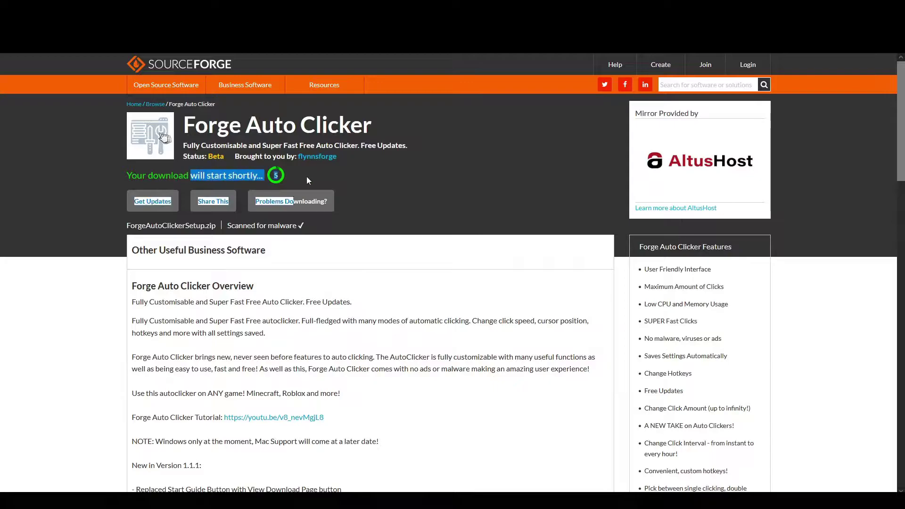
click(306, 175)
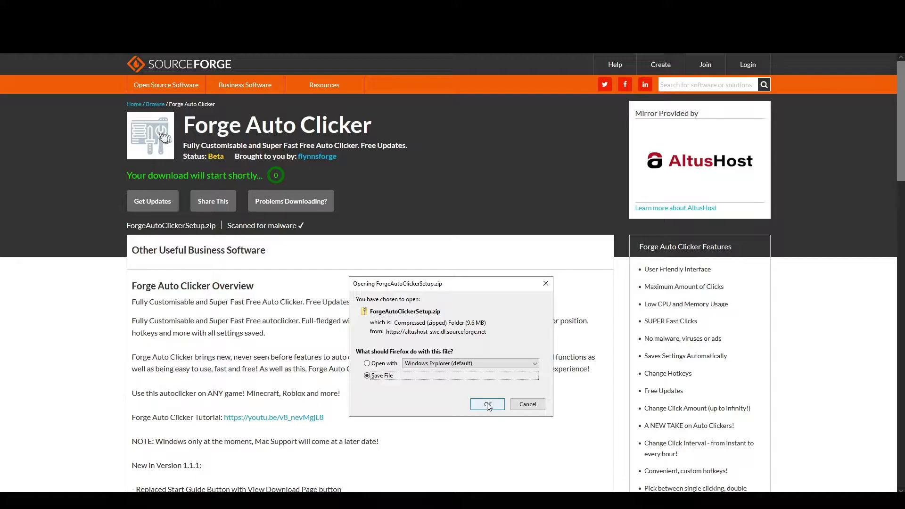
click(488, 406)
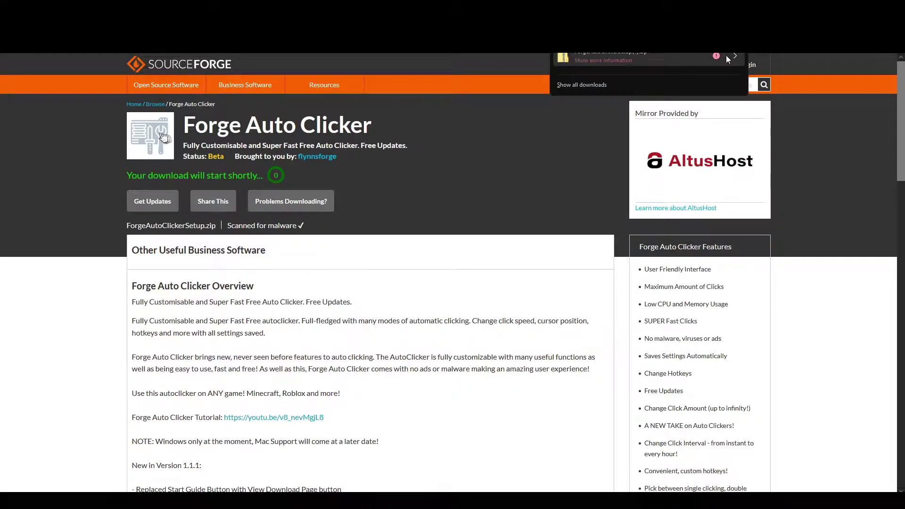
click(195, 439)
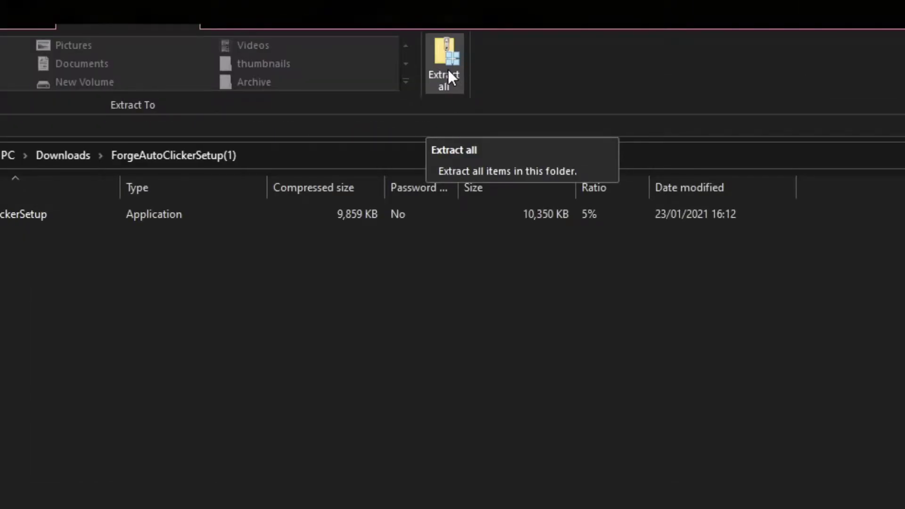
- Extract the zip into the suggested Downloads\ForgeAutoClickerSetup(1) folder
click(448, 70)
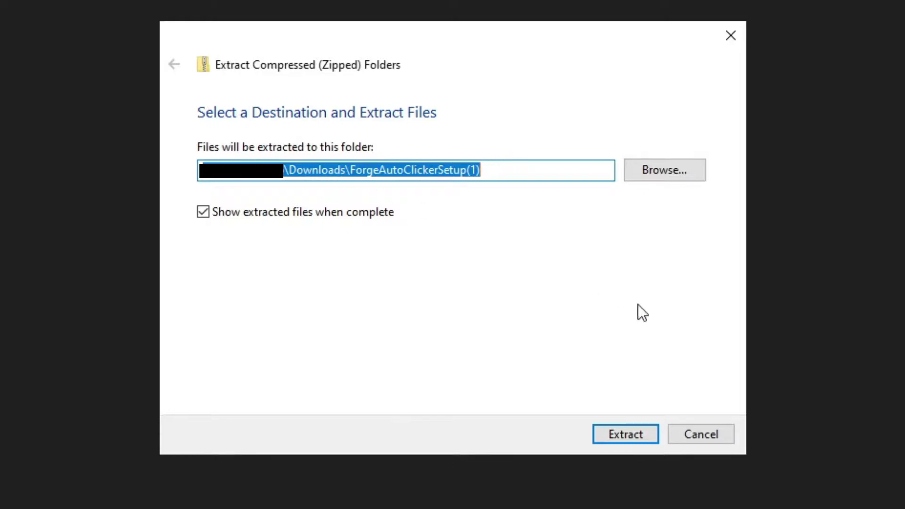
click(602, 435)
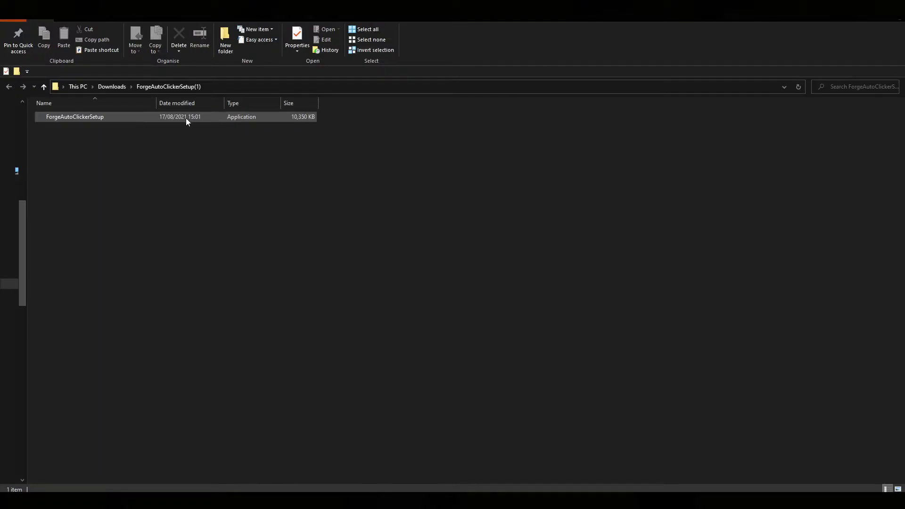
- Run ForgeAutoClickerSetup and install Forge Auto Clicker 1.1.1 for the current user with a desktop shortcut
double_click(185, 117)
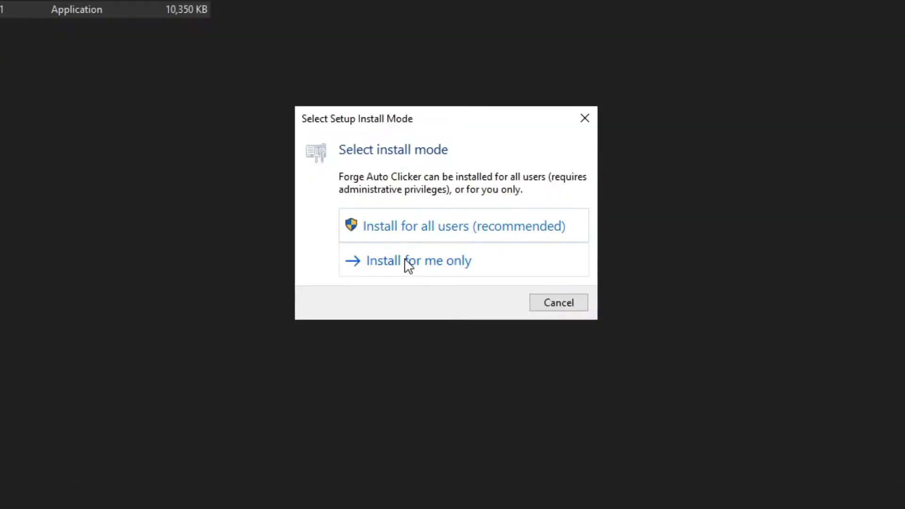
click(404, 259)
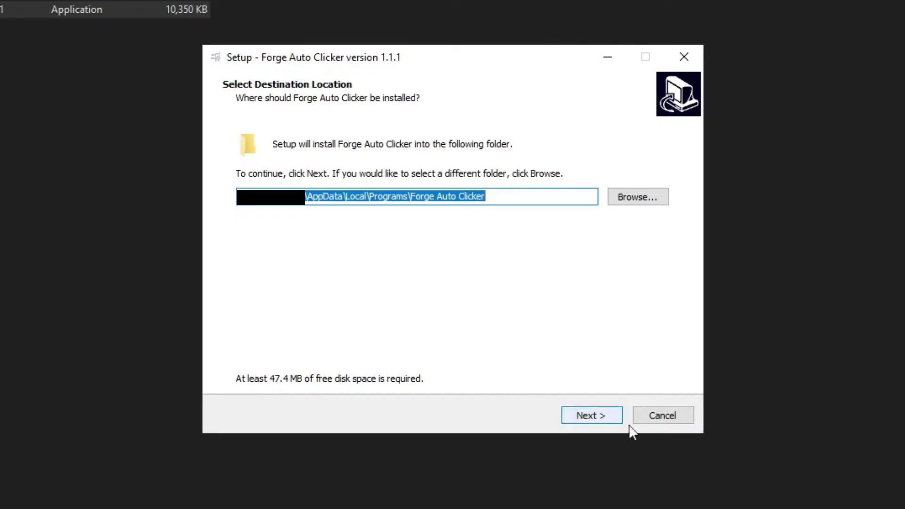
click(593, 416)
click(245, 190)
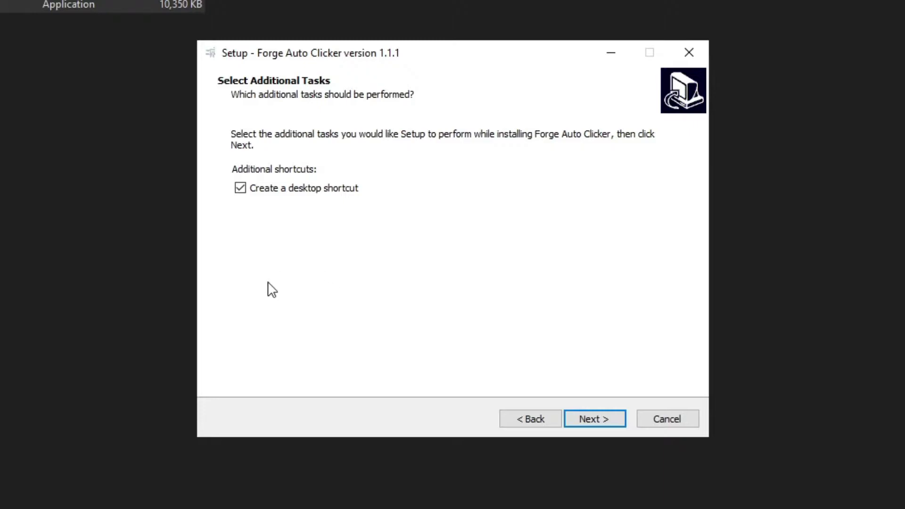
click(586, 418)
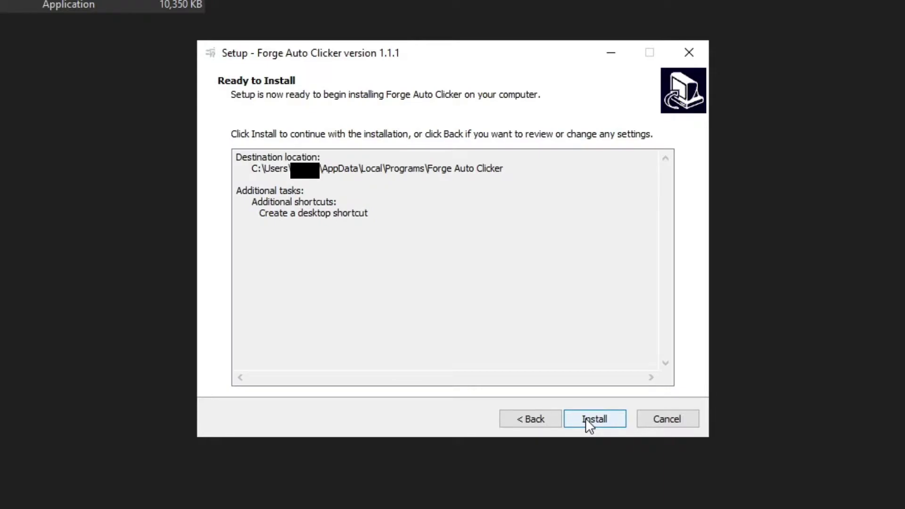
click(586, 418)
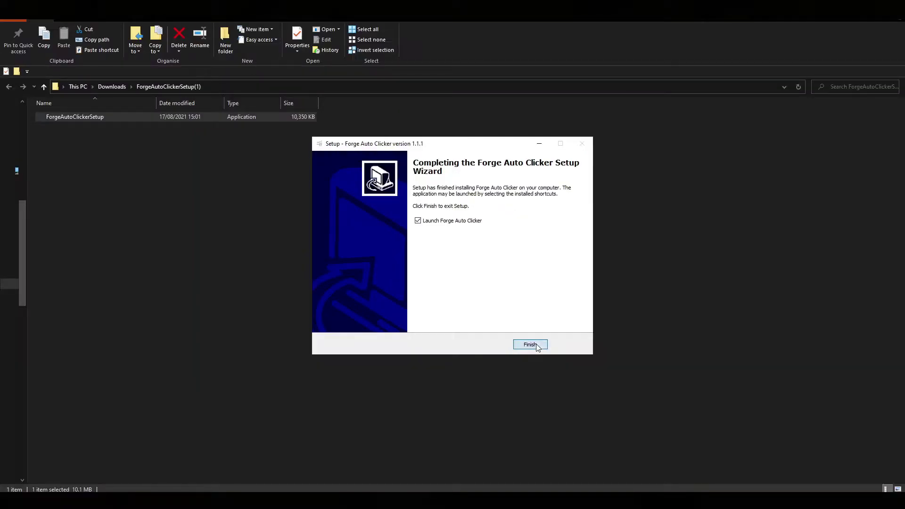
- Finish setup to launch Forge Auto Clicker and dismiss its welcome message
click(605, 417)
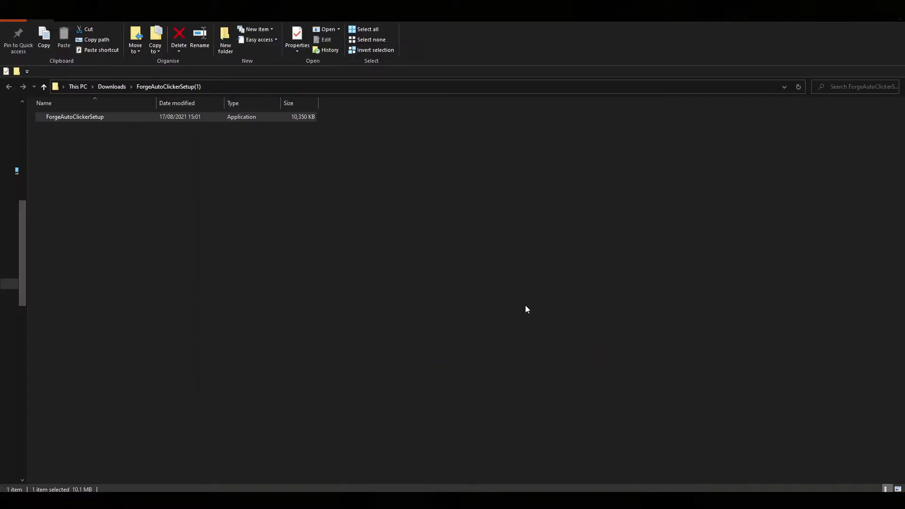
click(344, 287)
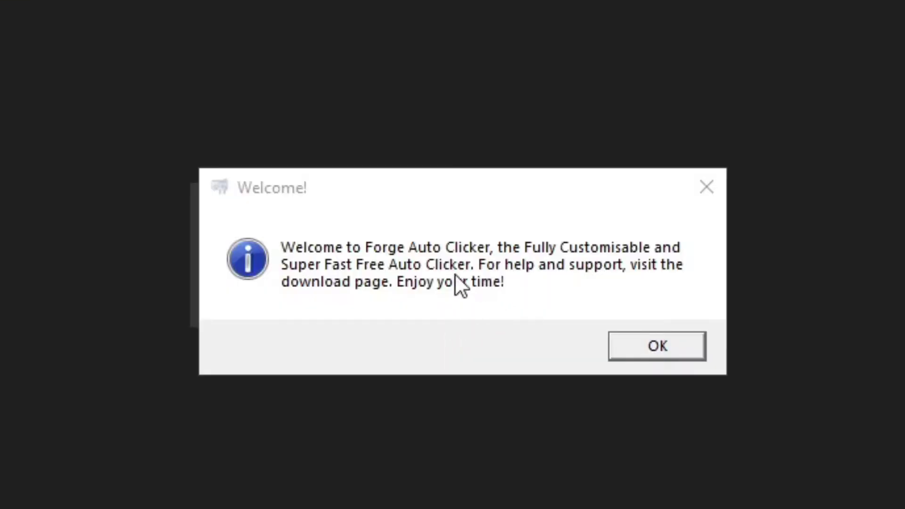
click(662, 343)
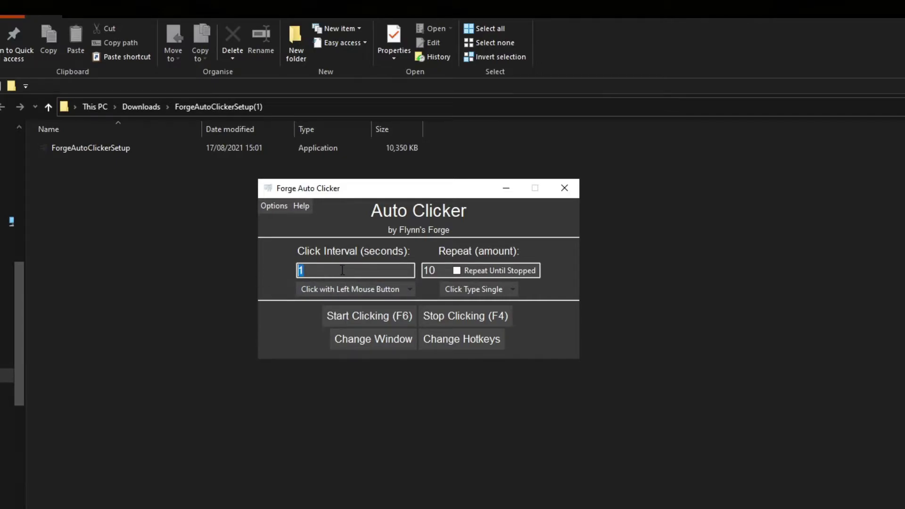
- Set the click interval to 1 and move the clicker window to the top-left corner
double_click(343, 268)
text(1)
mouse_move(365, 186)
mouse_down()
mouse_move(259, 142)
mouse_move(131, 17)
mouse_move(92, 0)
mouse_up()
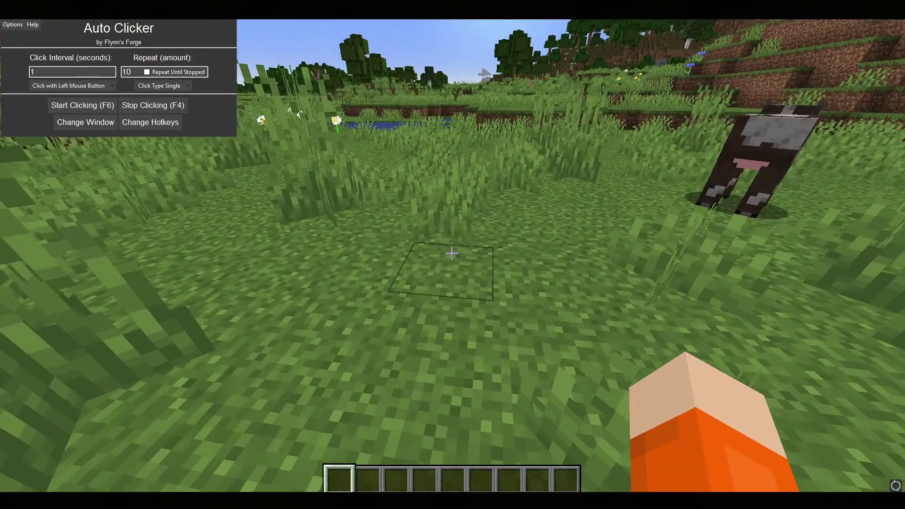
- Set the click interval to 0.0001 seconds and return to Minecraft
click(92, 72)
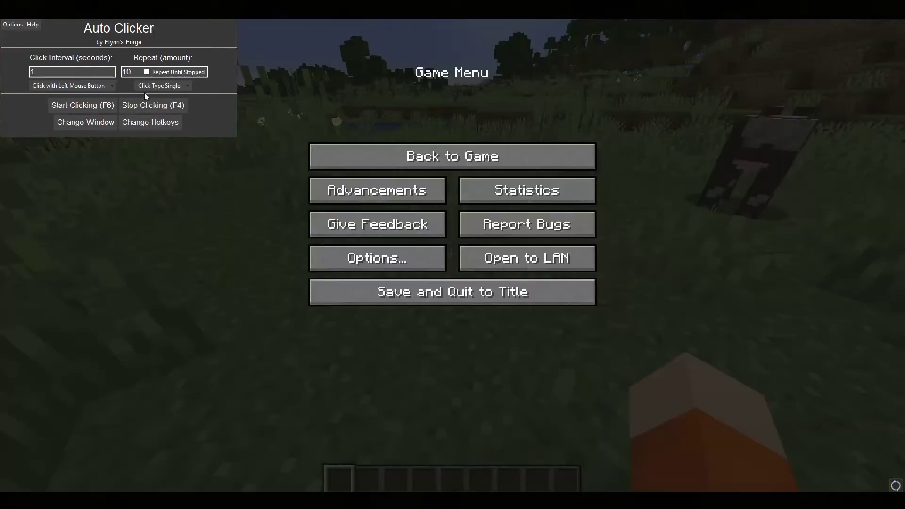
text(0.000)
click(417, 160)
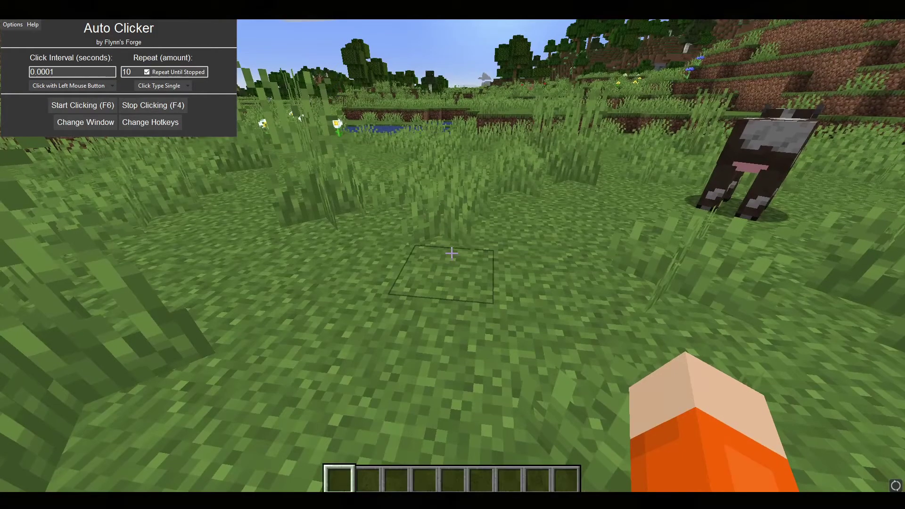
- Test the clicker with F6 to dig a pit in the grass, stop with F4, then pause
key(F6)
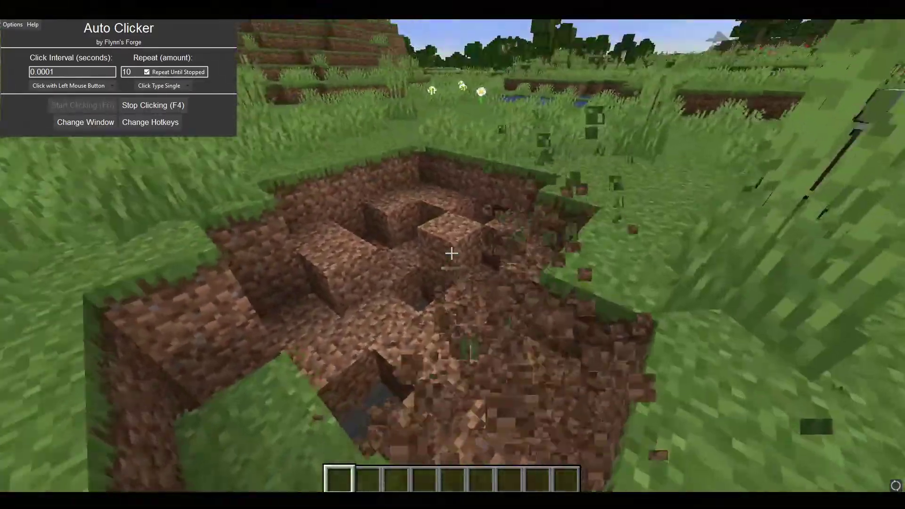
key(F4)
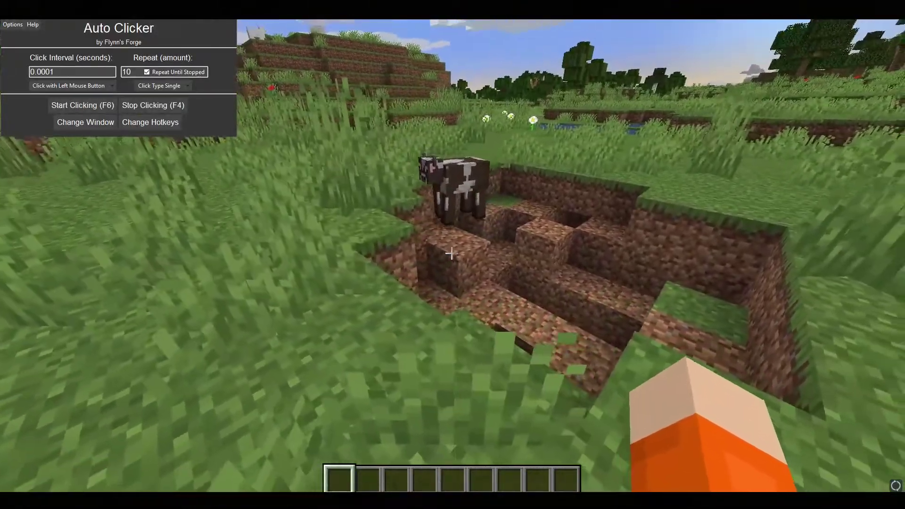
key(Escape)
- Switch the clicker to the right mouse button and return to the game
click(79, 86)
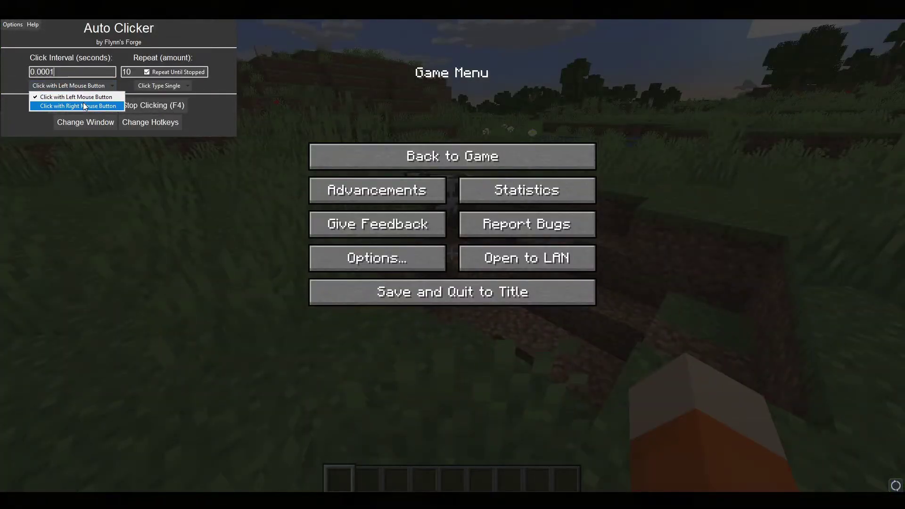
click(83, 103)
click(340, 156)
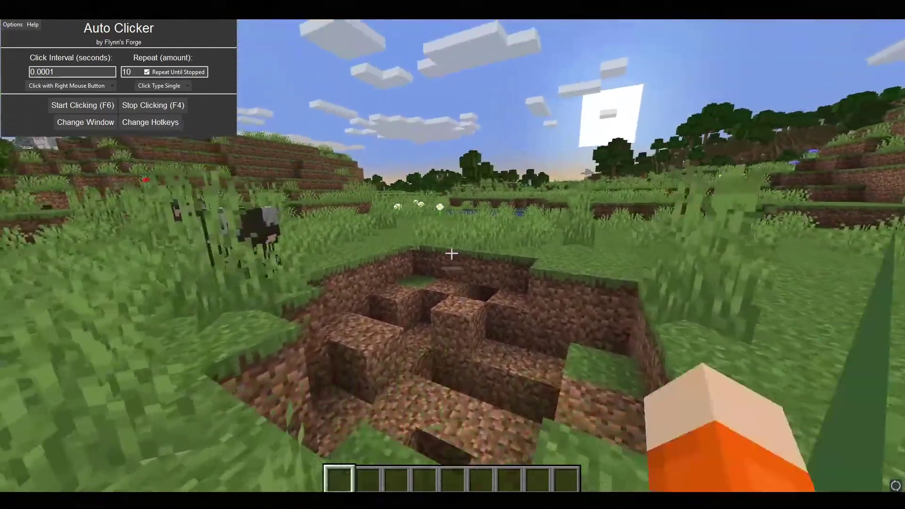
- Pick a grass block and auto-place grass into a tall pillar, then pause the game
middle_click(452, 254)
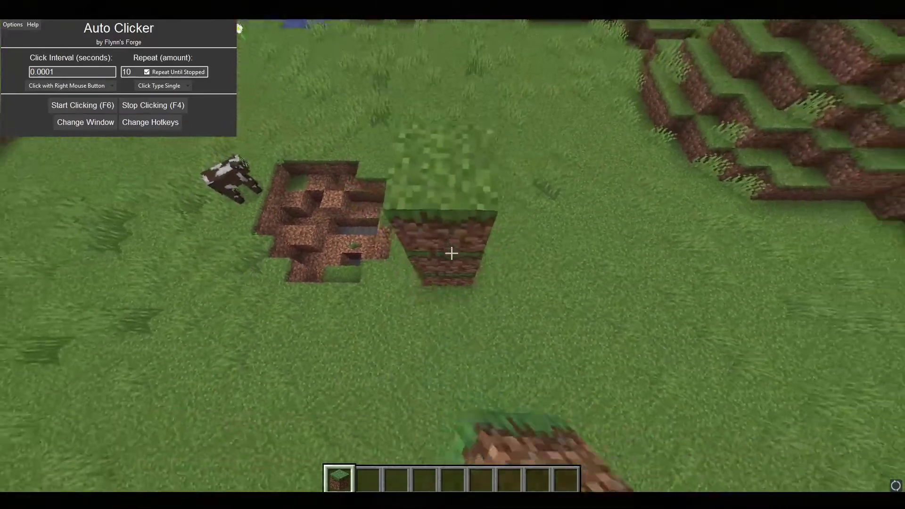
right_click(451, 253)
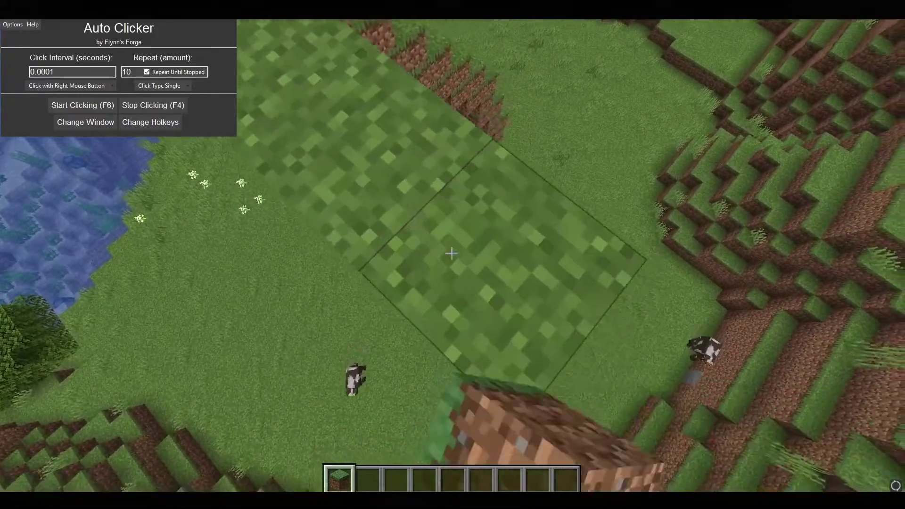
key(Escape)
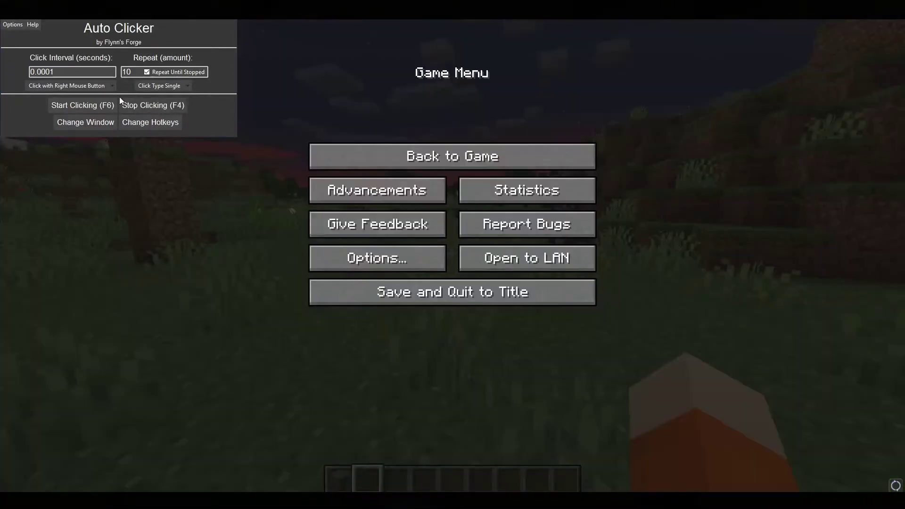
- Switch the clicker back to the left mouse button and resume the game
click(89, 96)
click(351, 159)
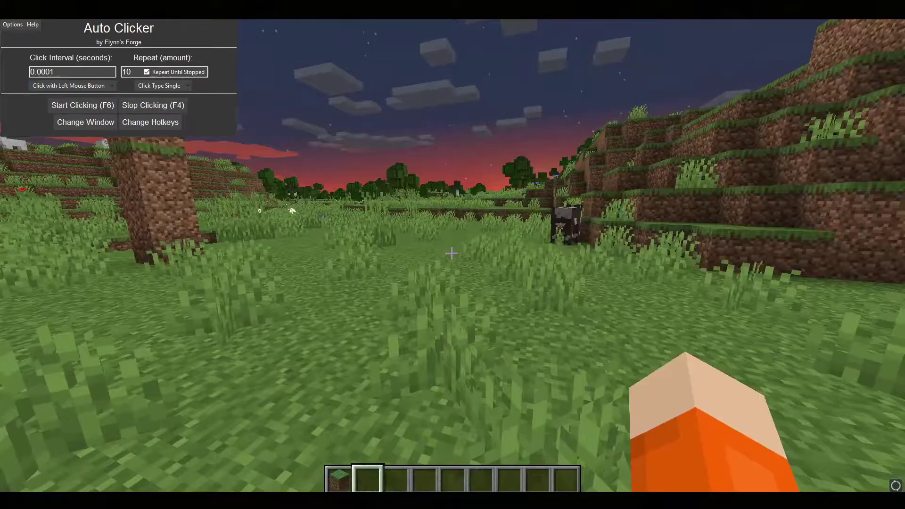
key(F6)
- Auto-click to break blocks from the grass pillar, stop with F4, and view the player in third person
key(w)
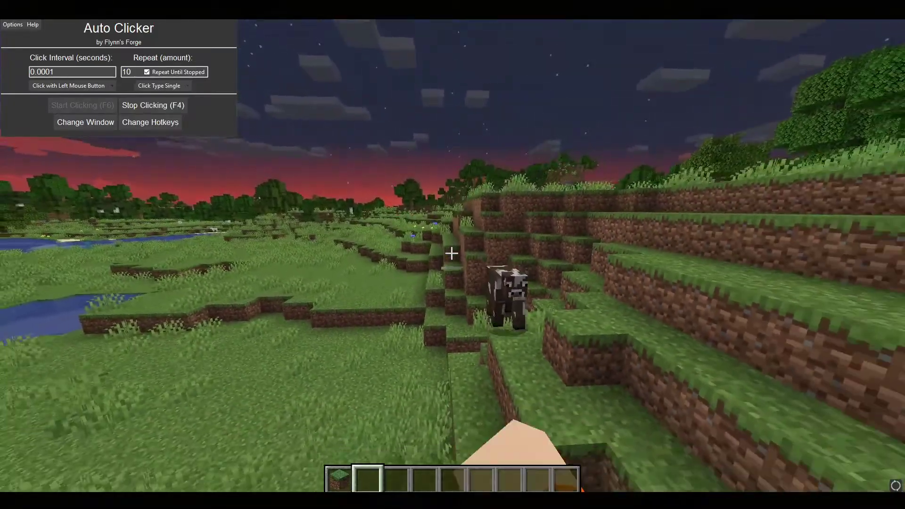
key(w)
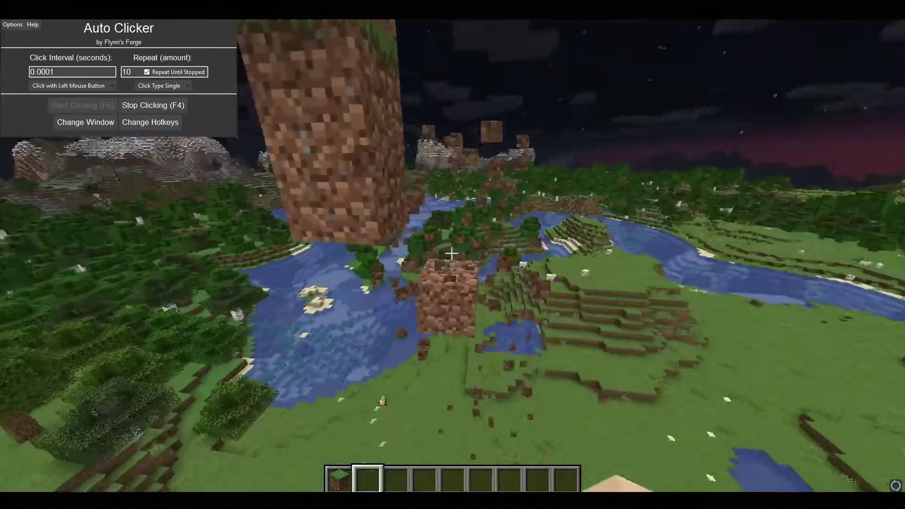
key(F4)
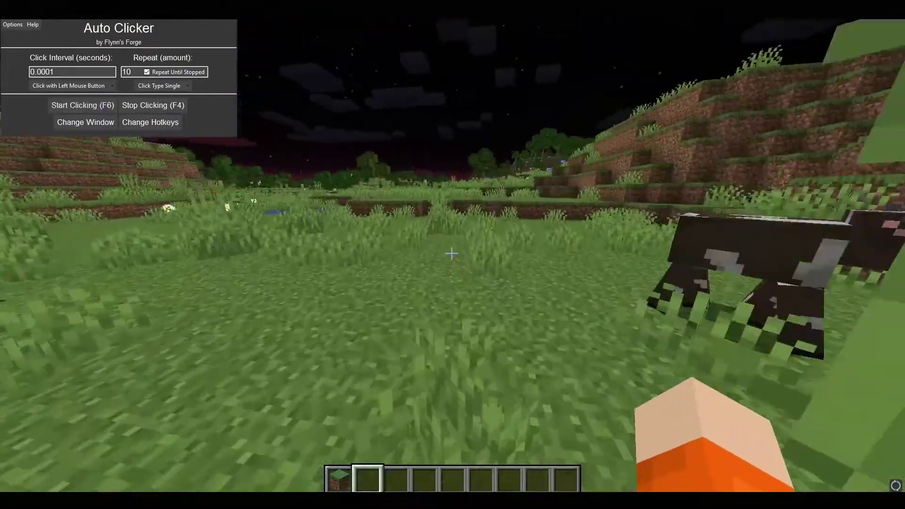
key(F5)
key(F5)
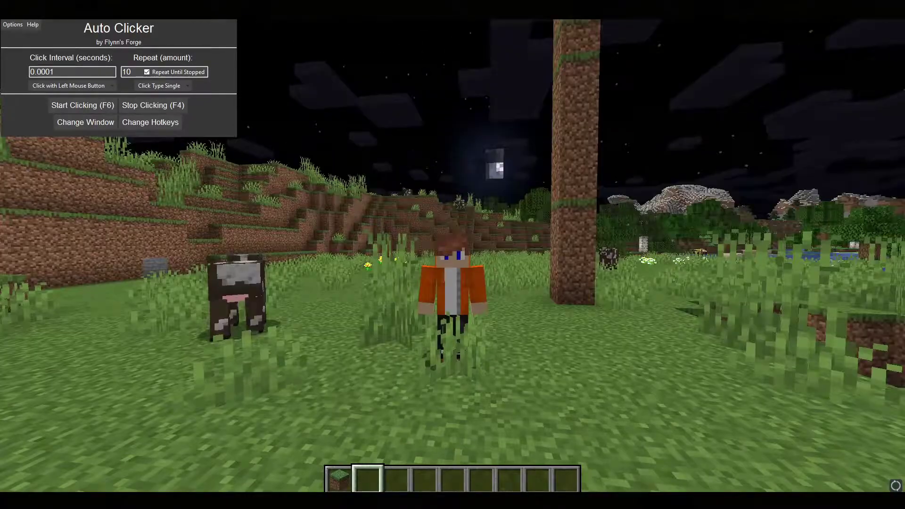
key(w)
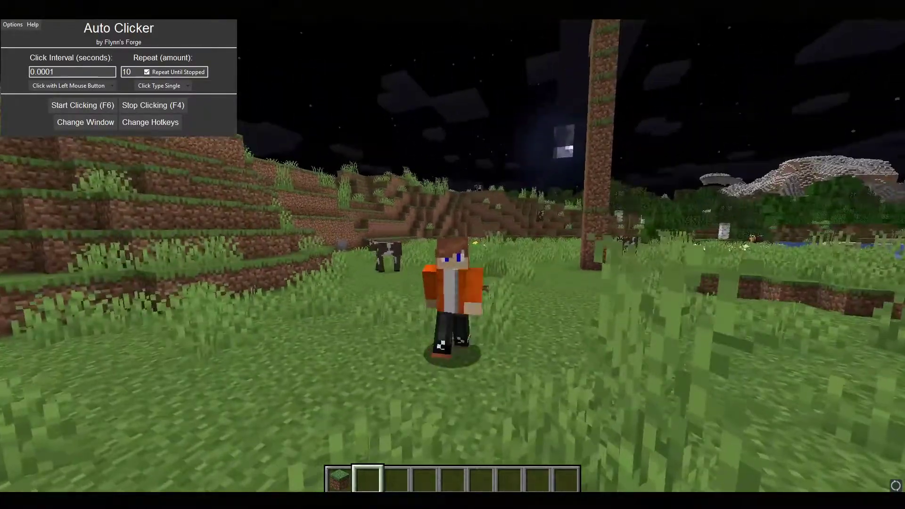